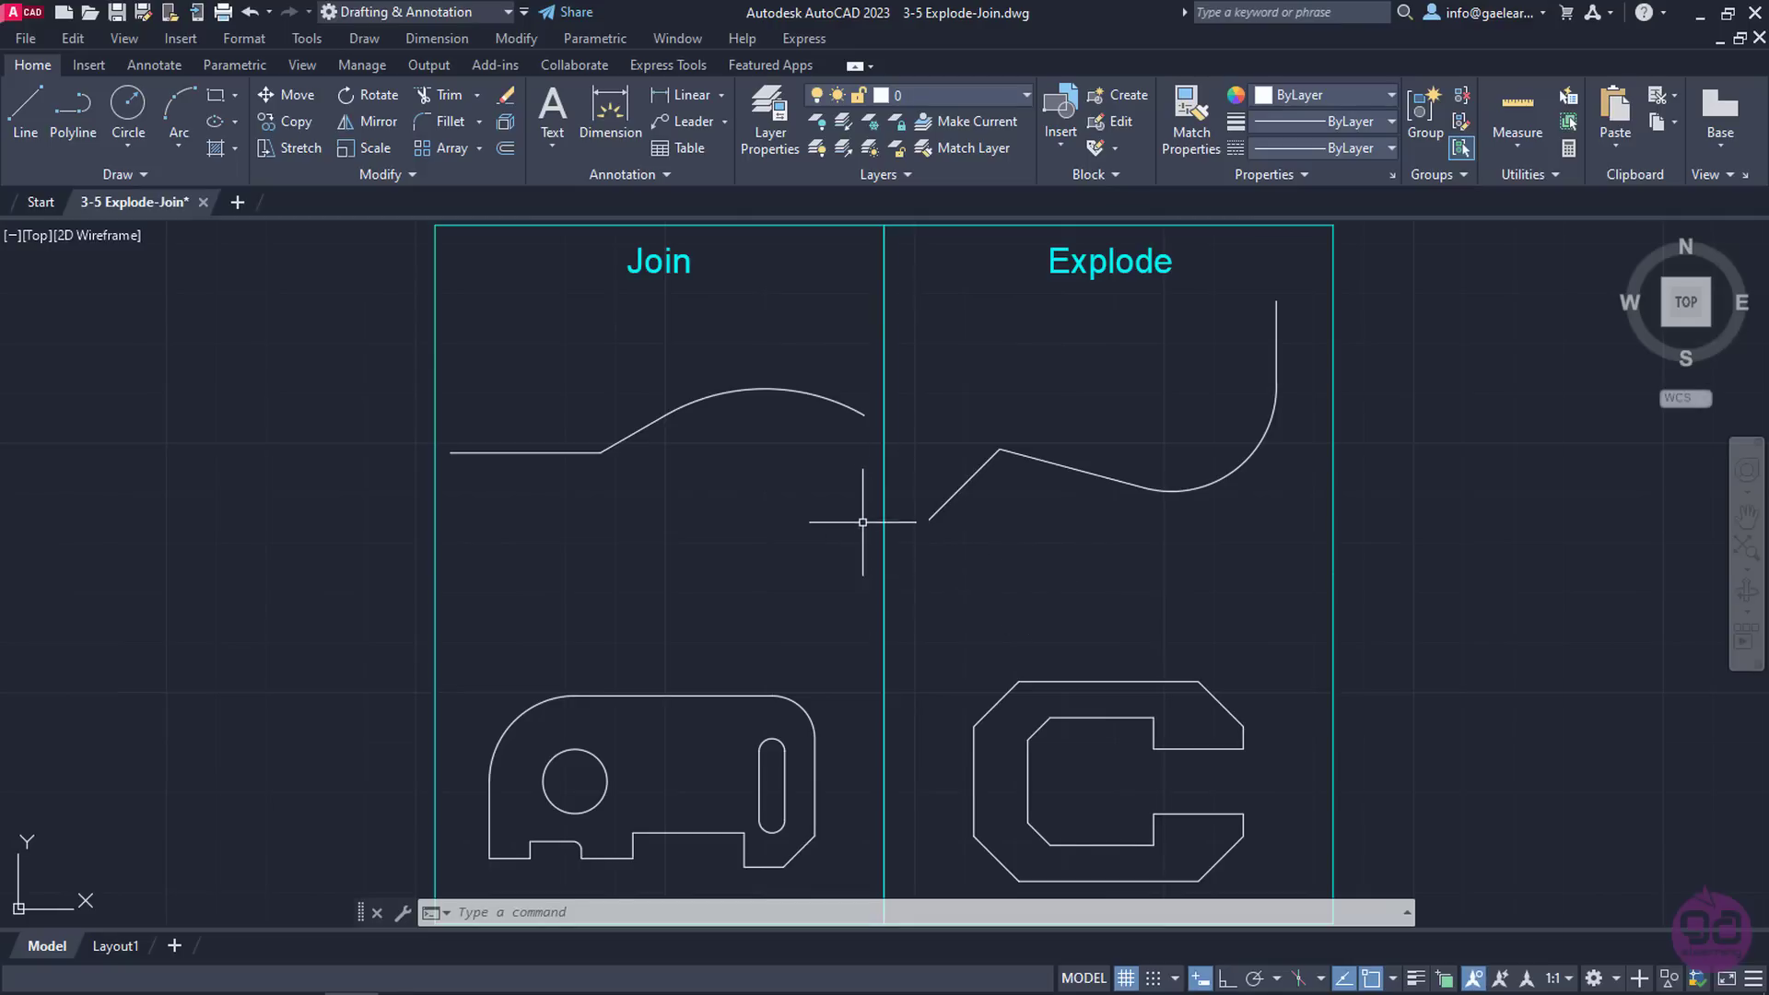
Step: Join the upper sample's horizontal line, sloped line and arc with the Join tool
{"action": "left_click", "coordinate": [515, 39]}
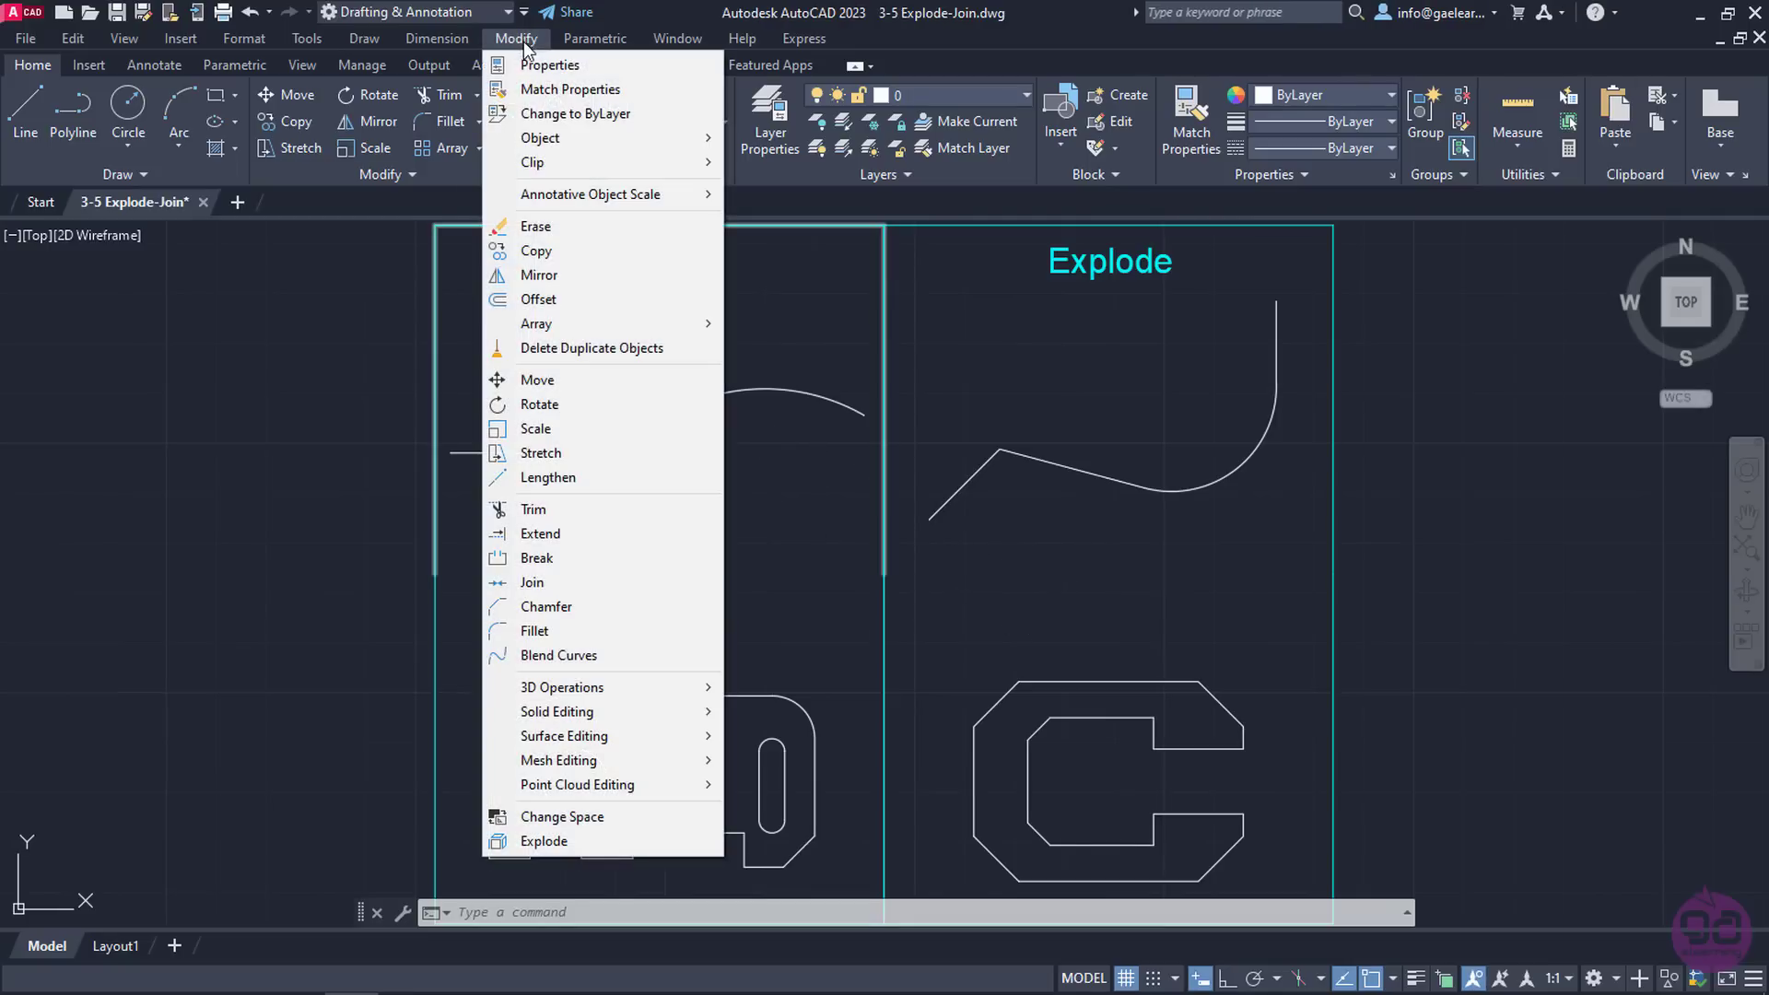
{"action": "left_click", "coordinate": [562, 584]}
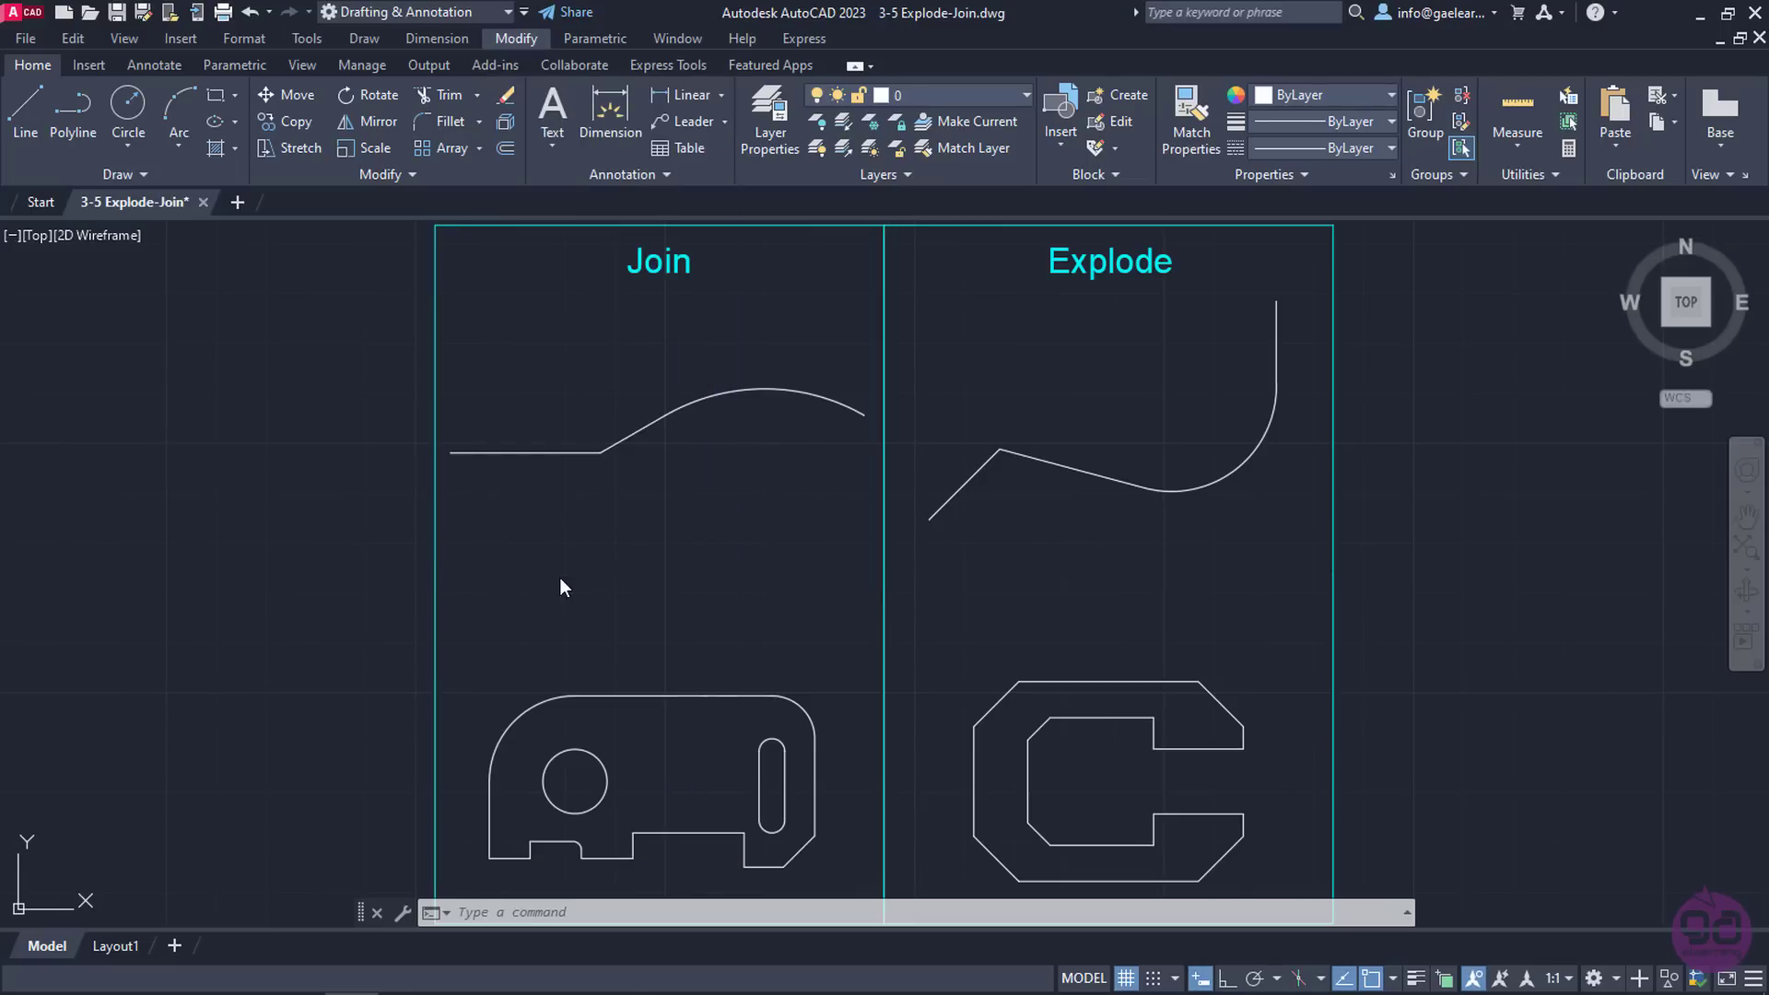
{"action": "left_click", "coordinate": [378, 176]}
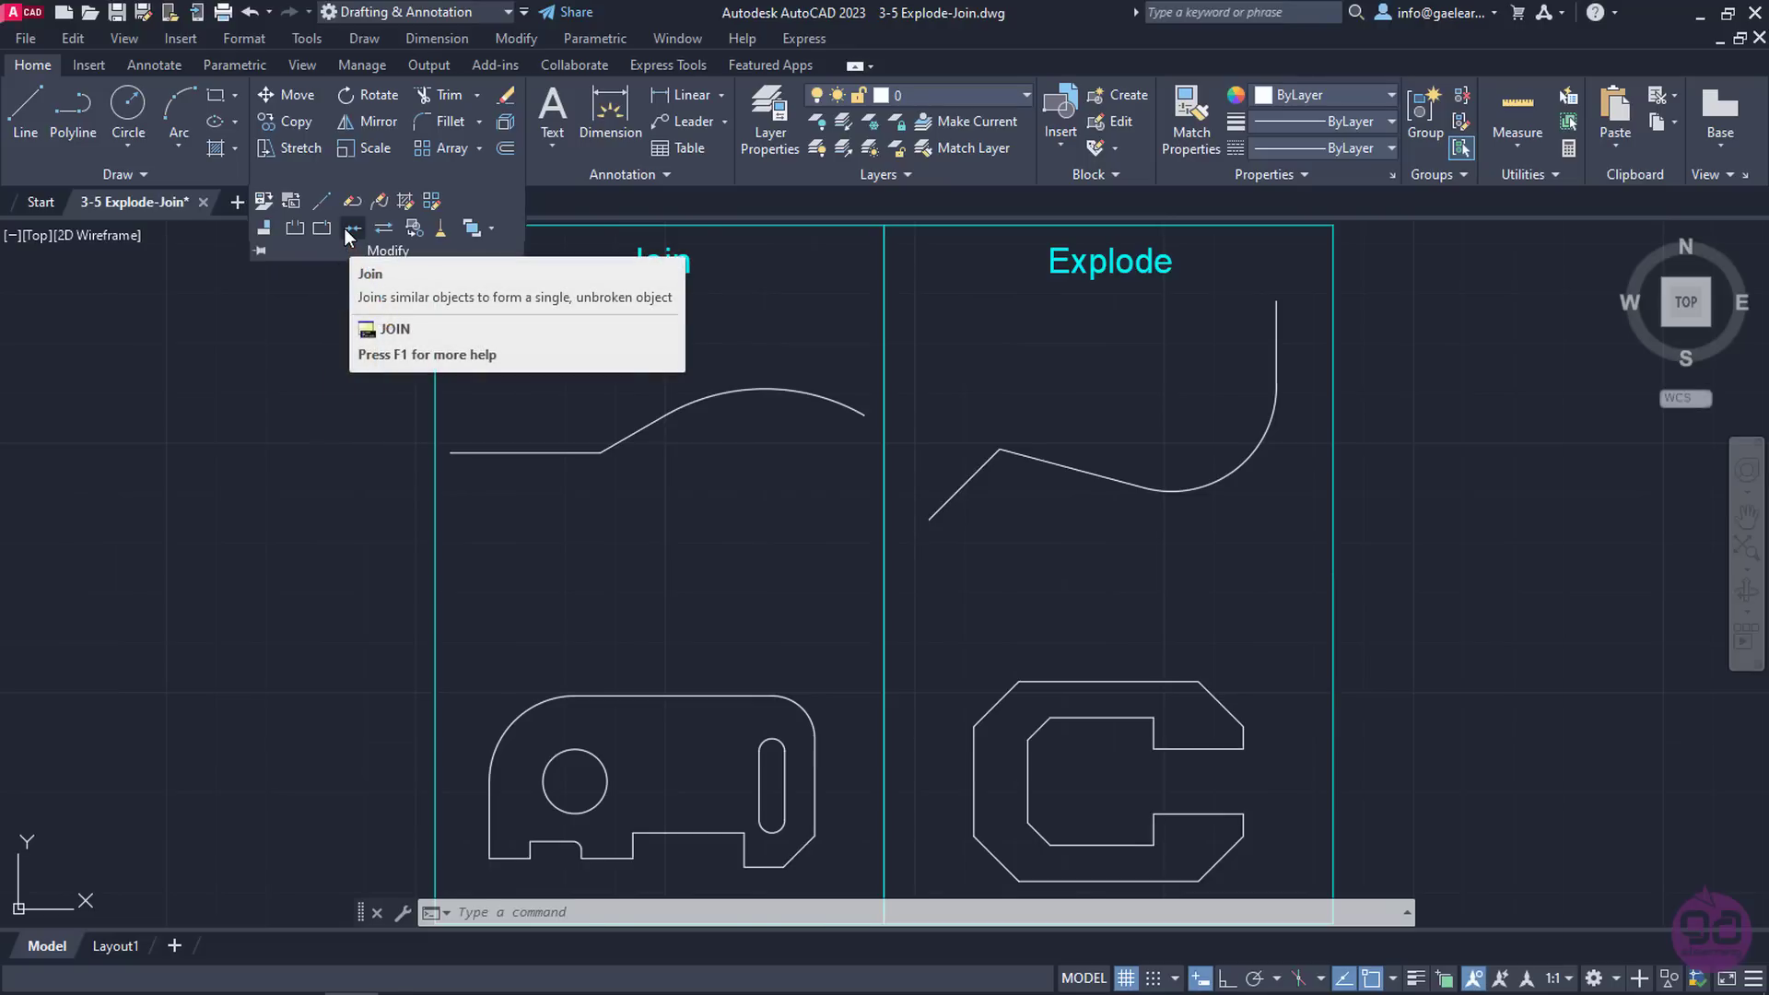
{"action": "left_click", "coordinate": [351, 231]}
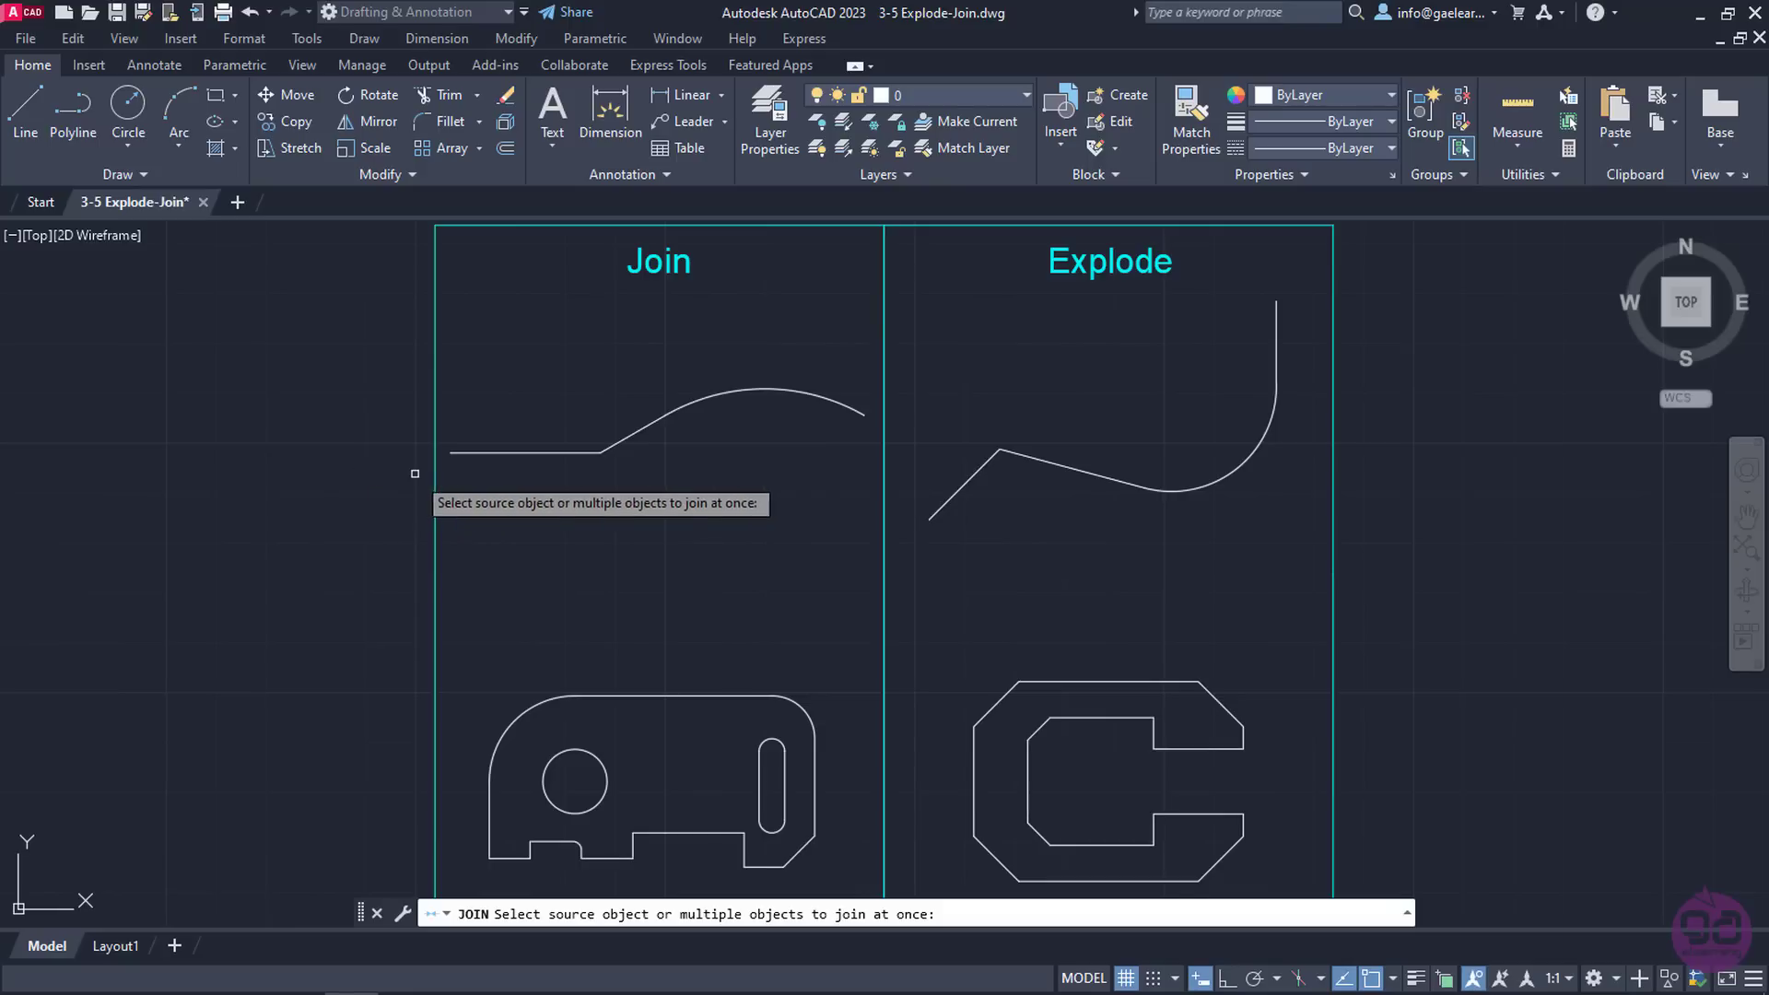
{"action": "left_click", "coordinate": [526, 452]}
{"action": "left_click", "coordinate": [604, 447]}
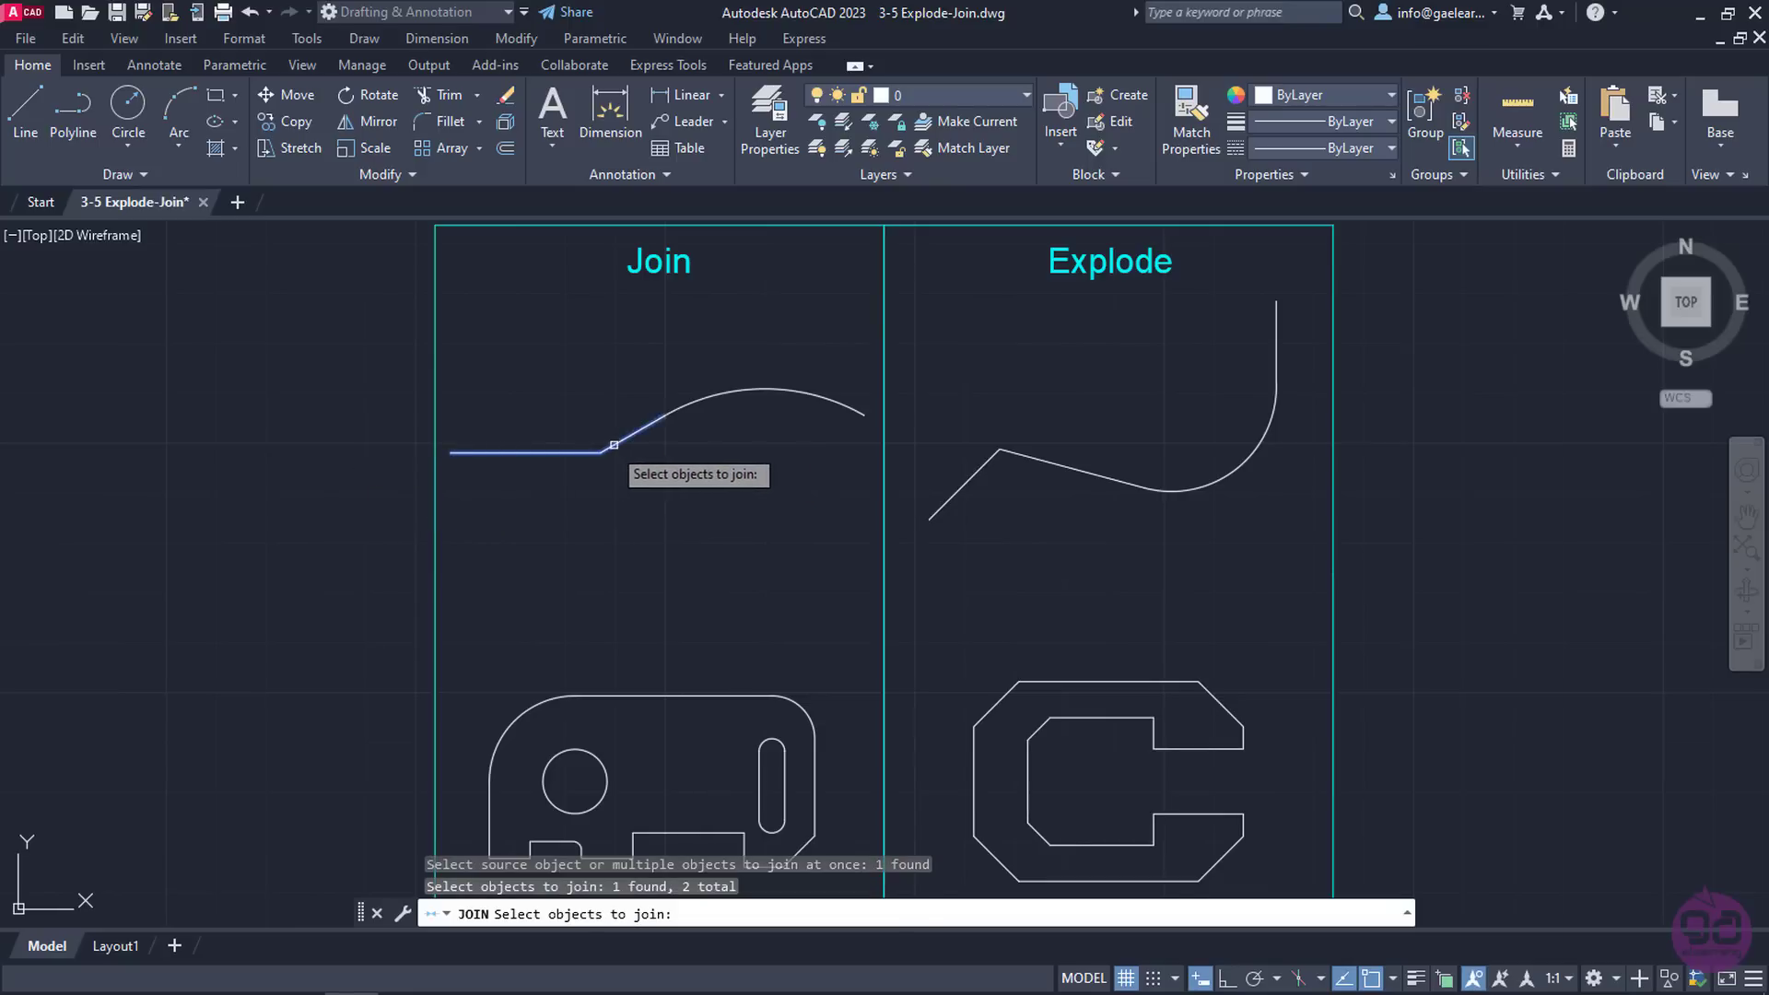
{"action": "left_click", "coordinate": [687, 410]}
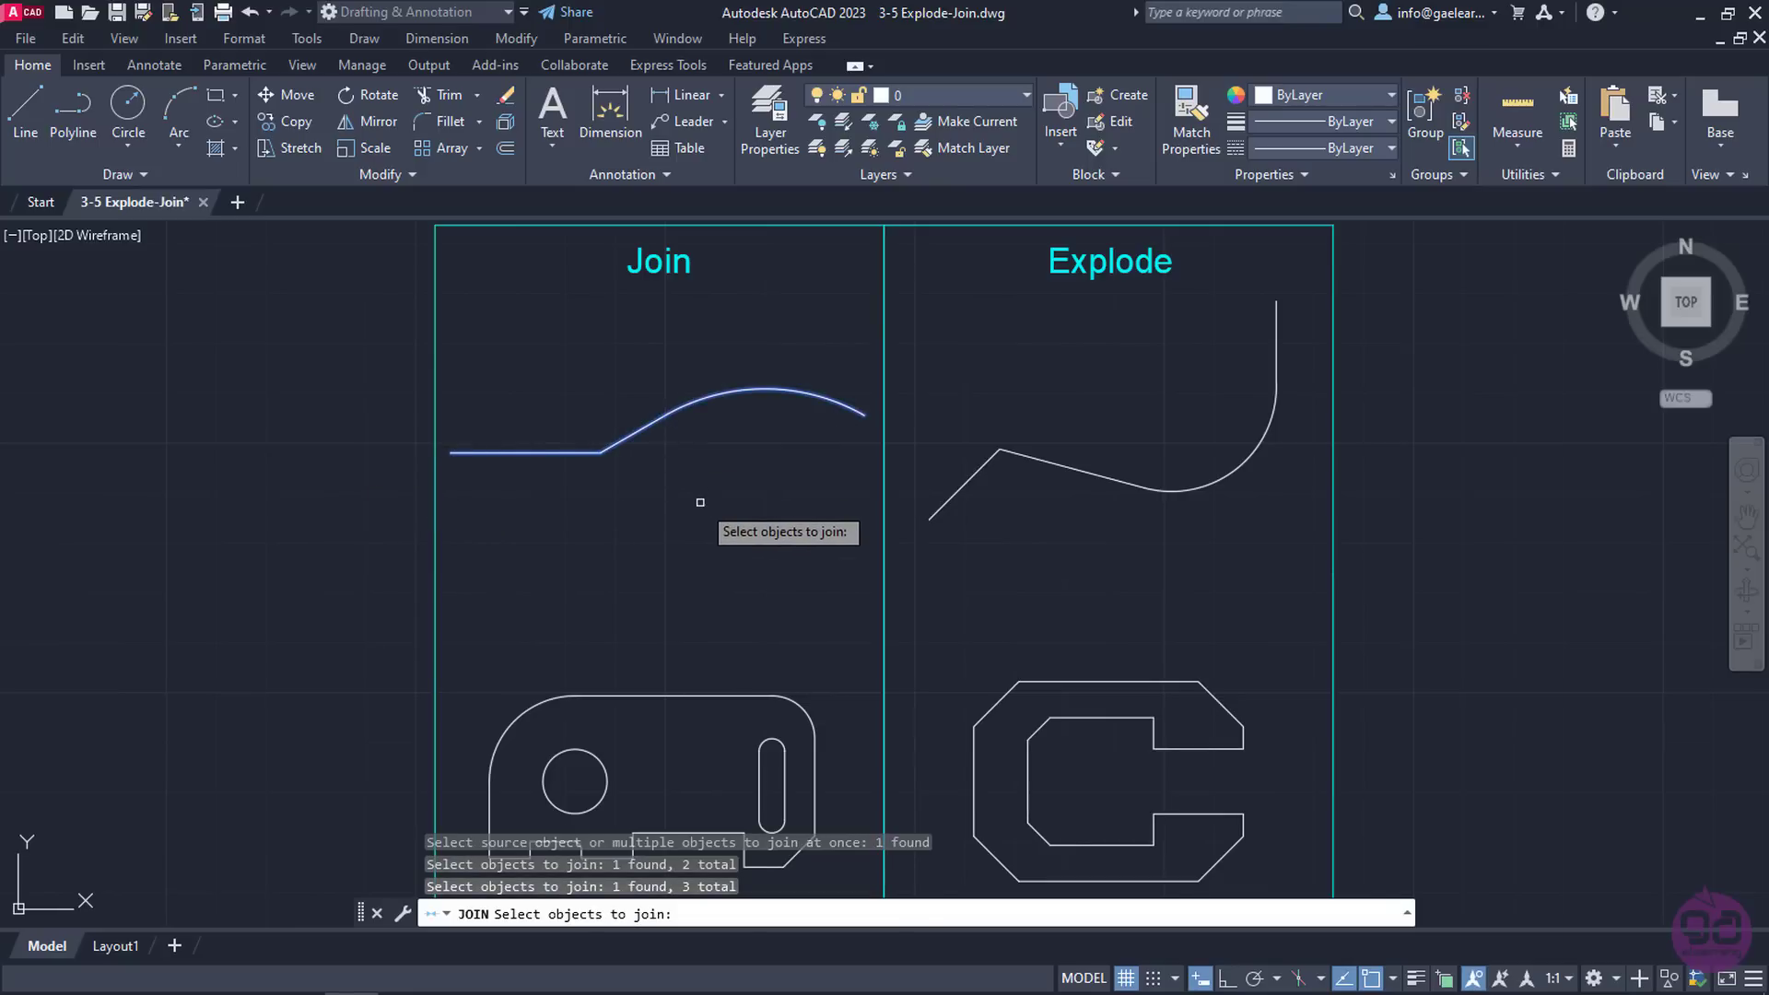
{"action": "key", "text": "Return"}
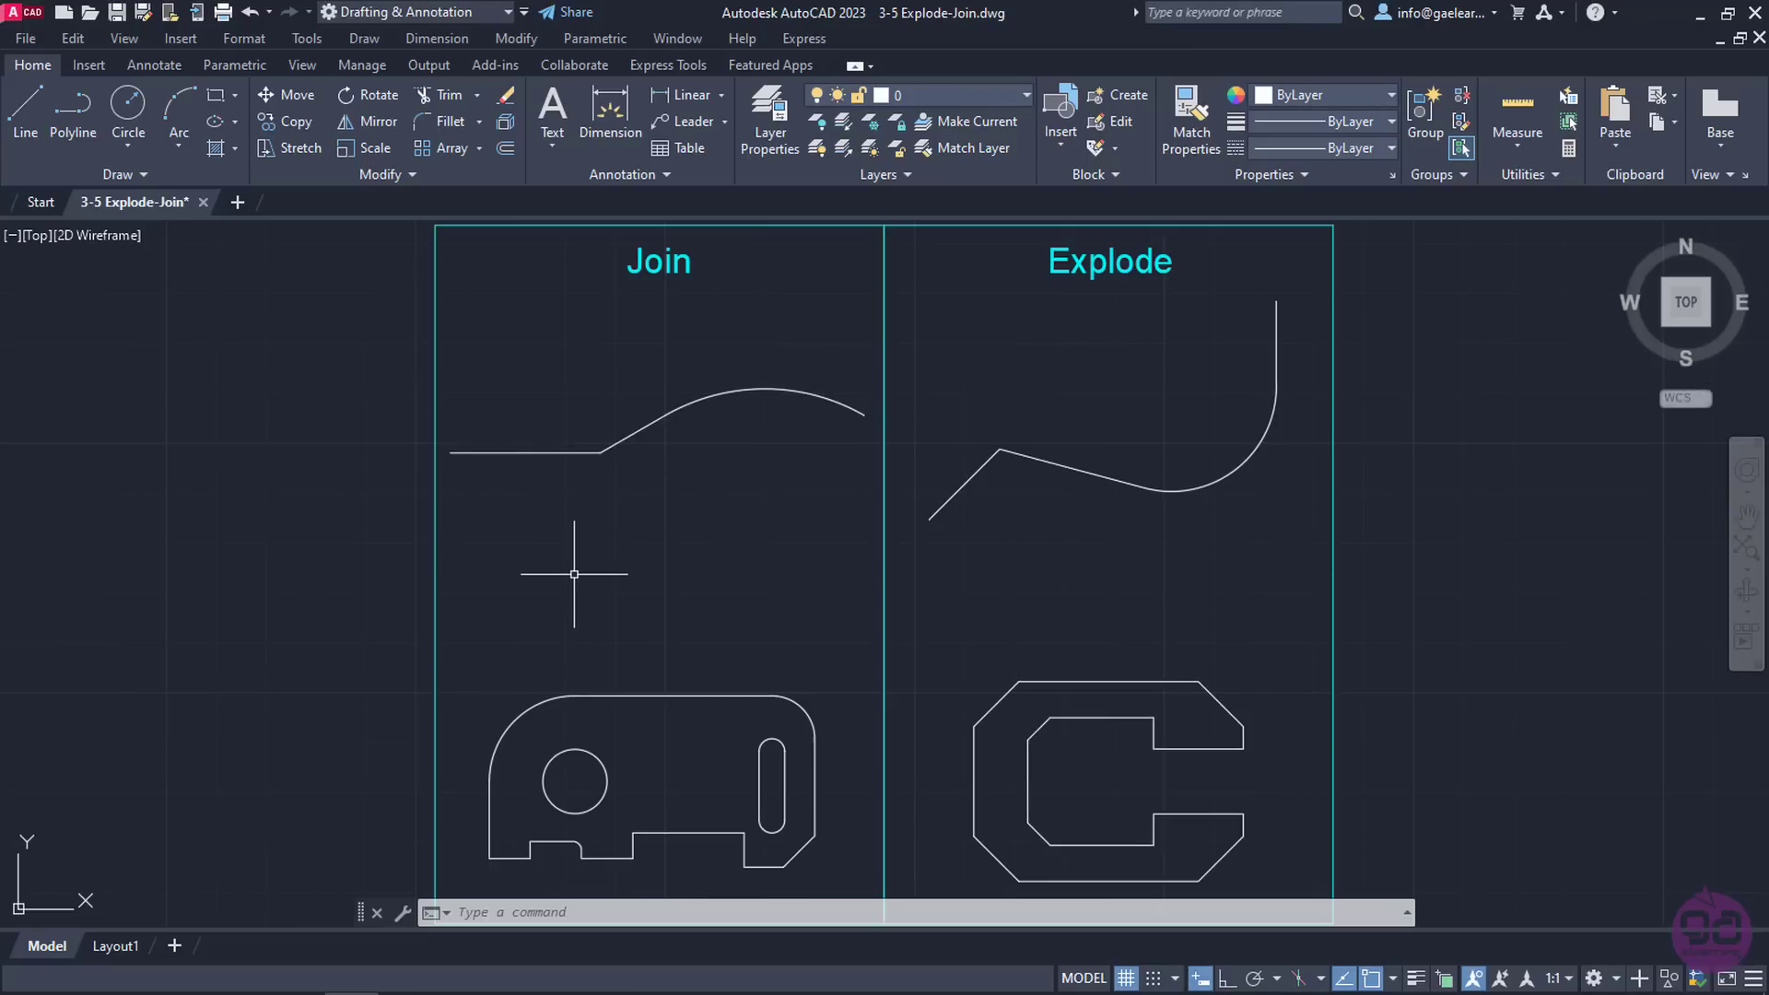
{"action": "type", "text": "J"}
Step: Window-select all lines and arcs of the lower Join part and join them with J
{"action": "key", "text": "Return"}
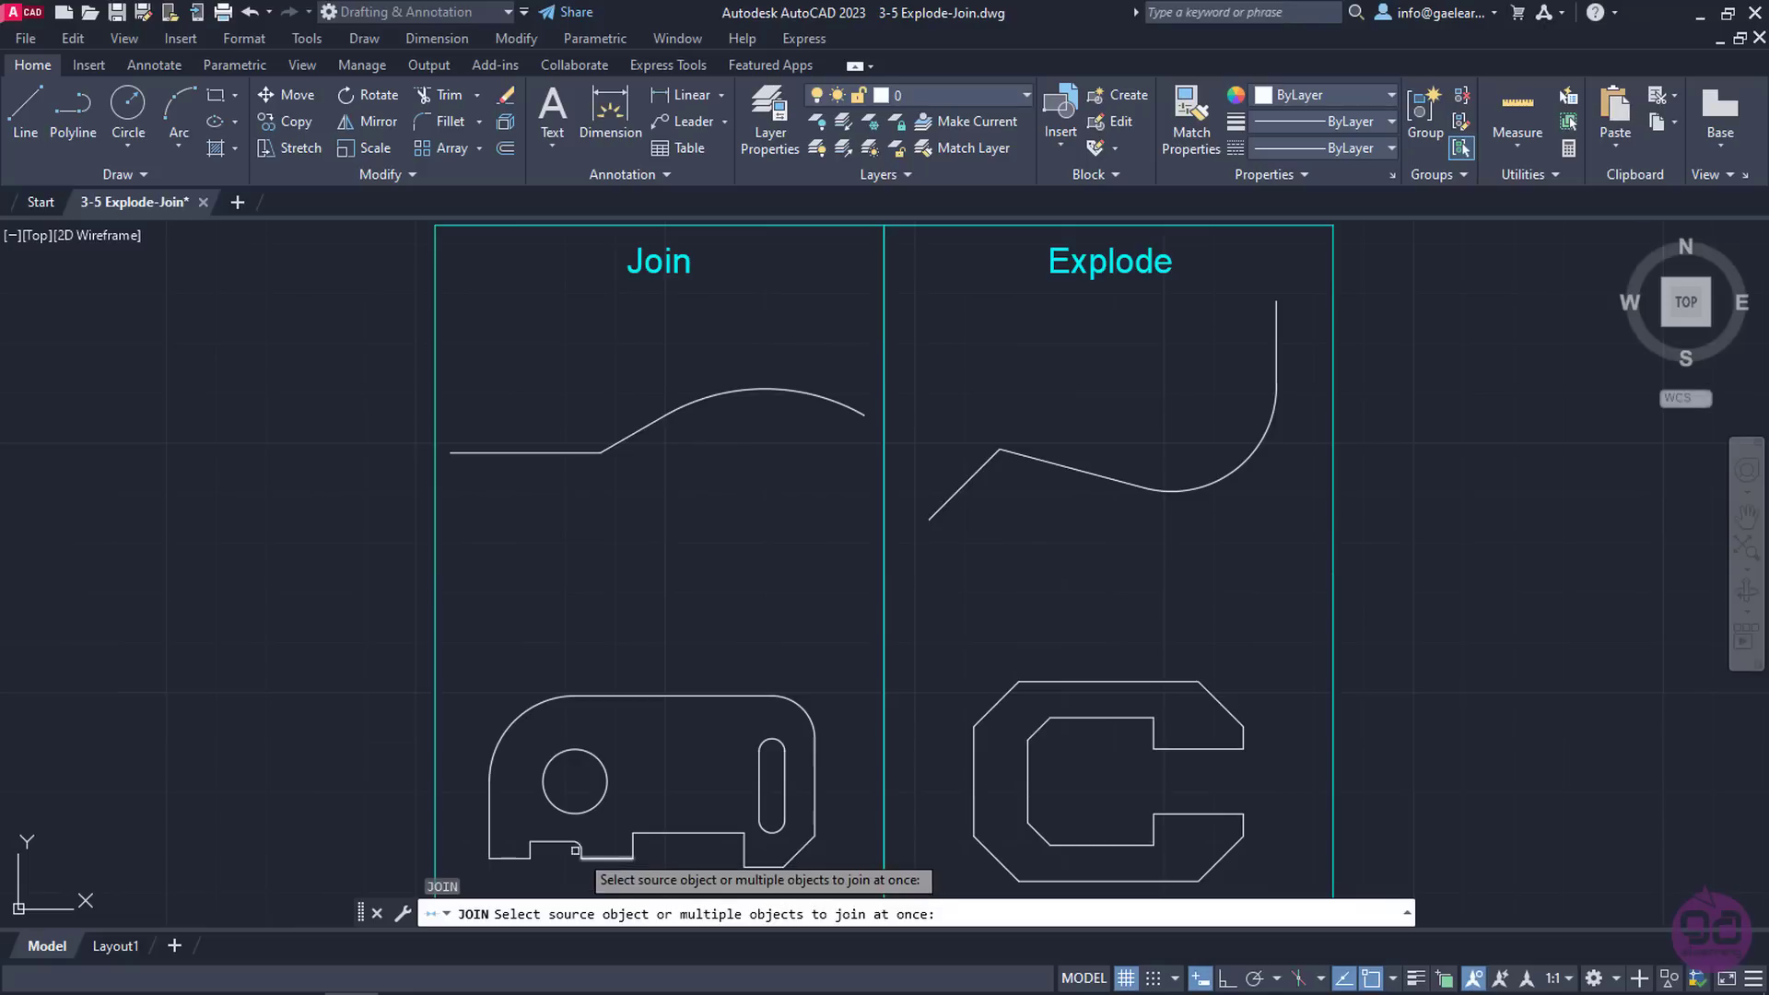
{"action": "left_click", "coordinate": [469, 655]}
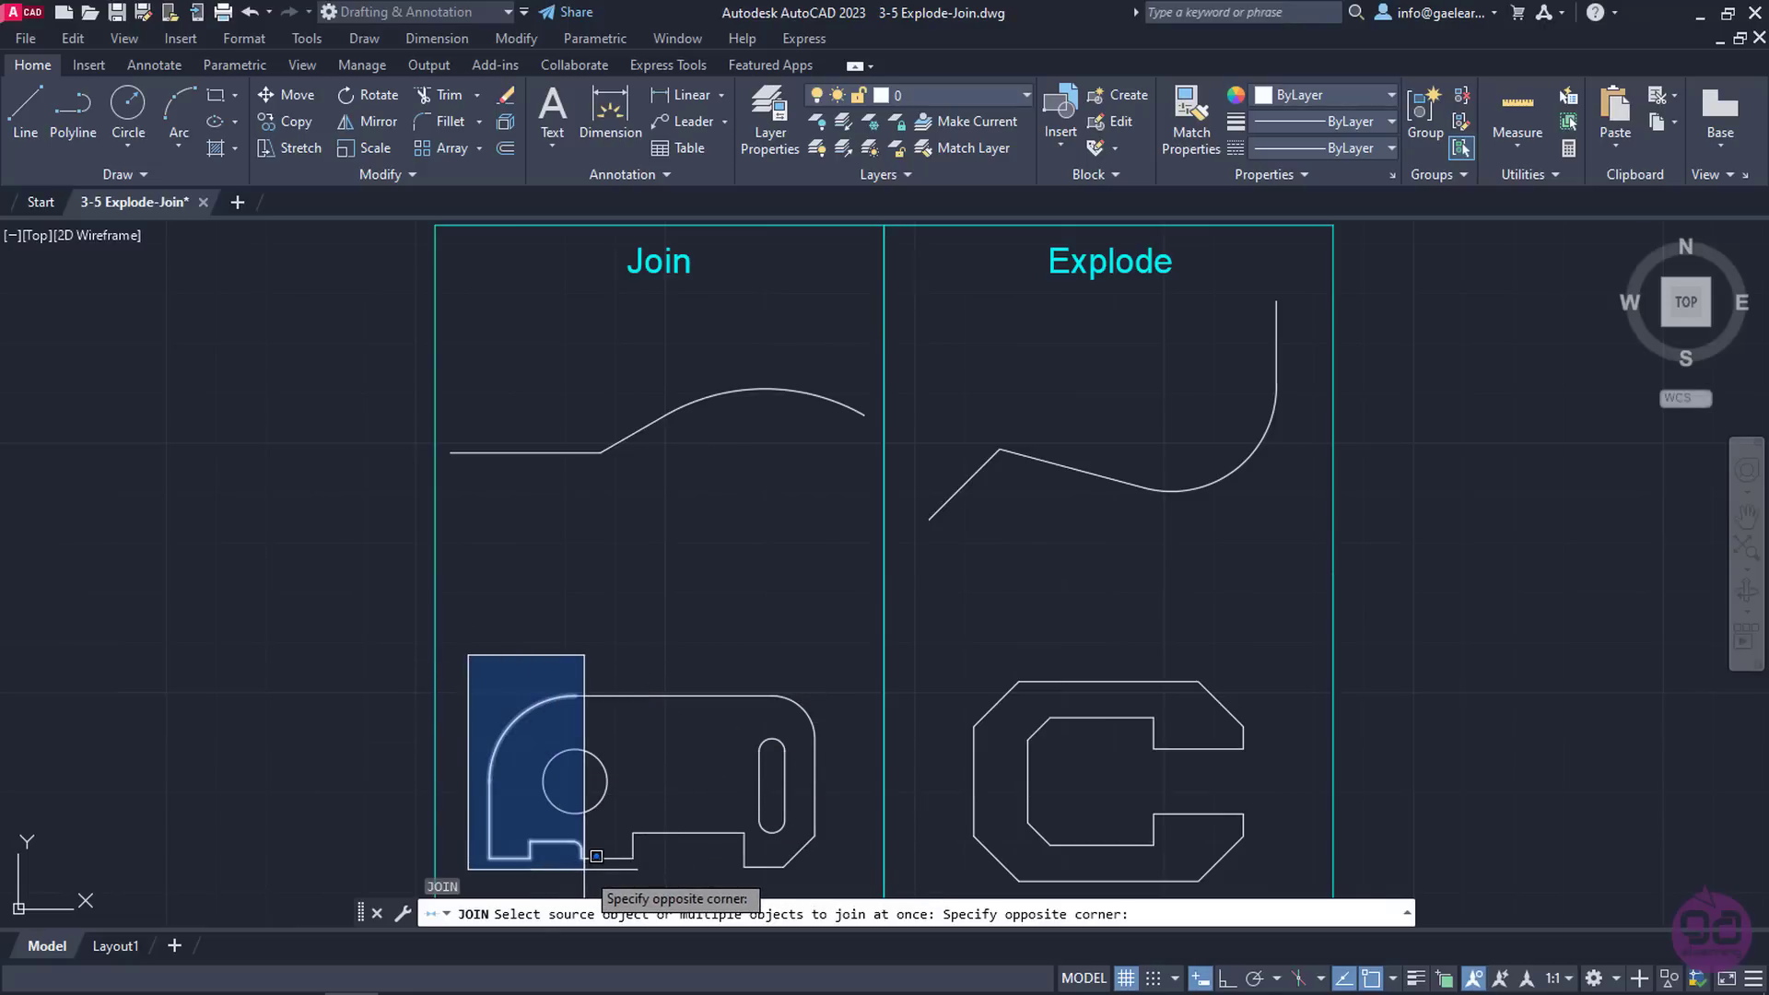
{"action": "left_click", "coordinate": [841, 871]}
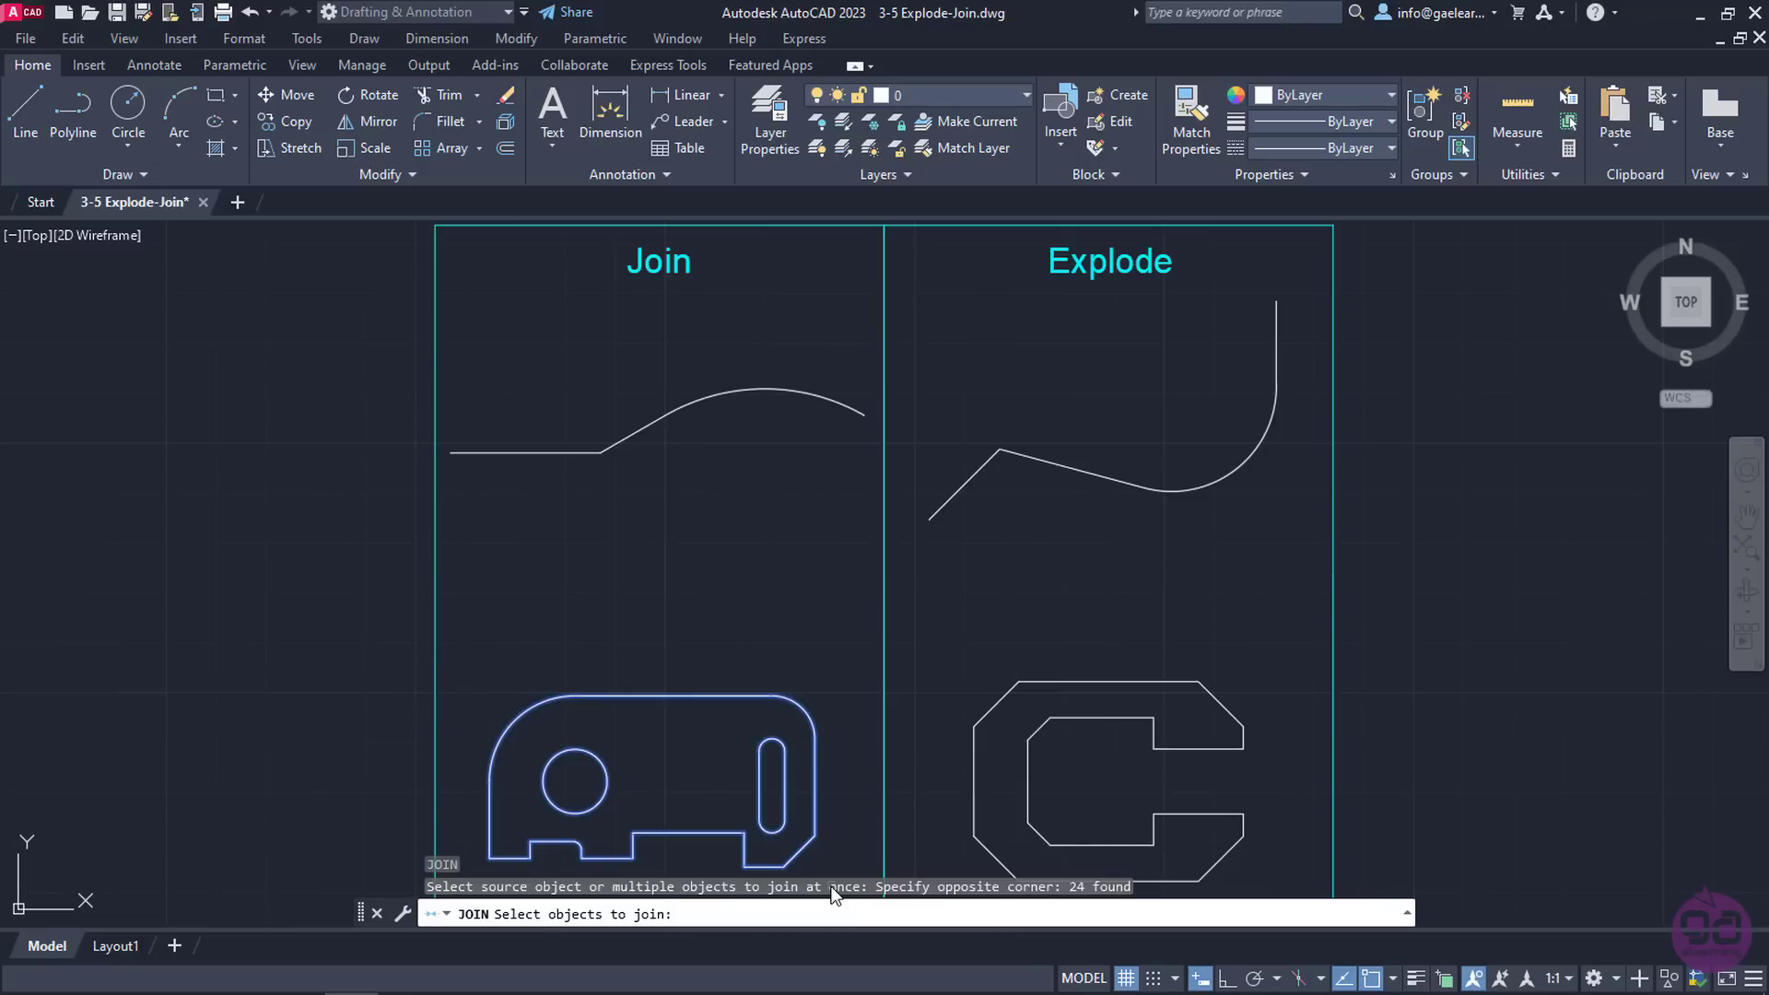
{"action": "key", "text": "Return"}
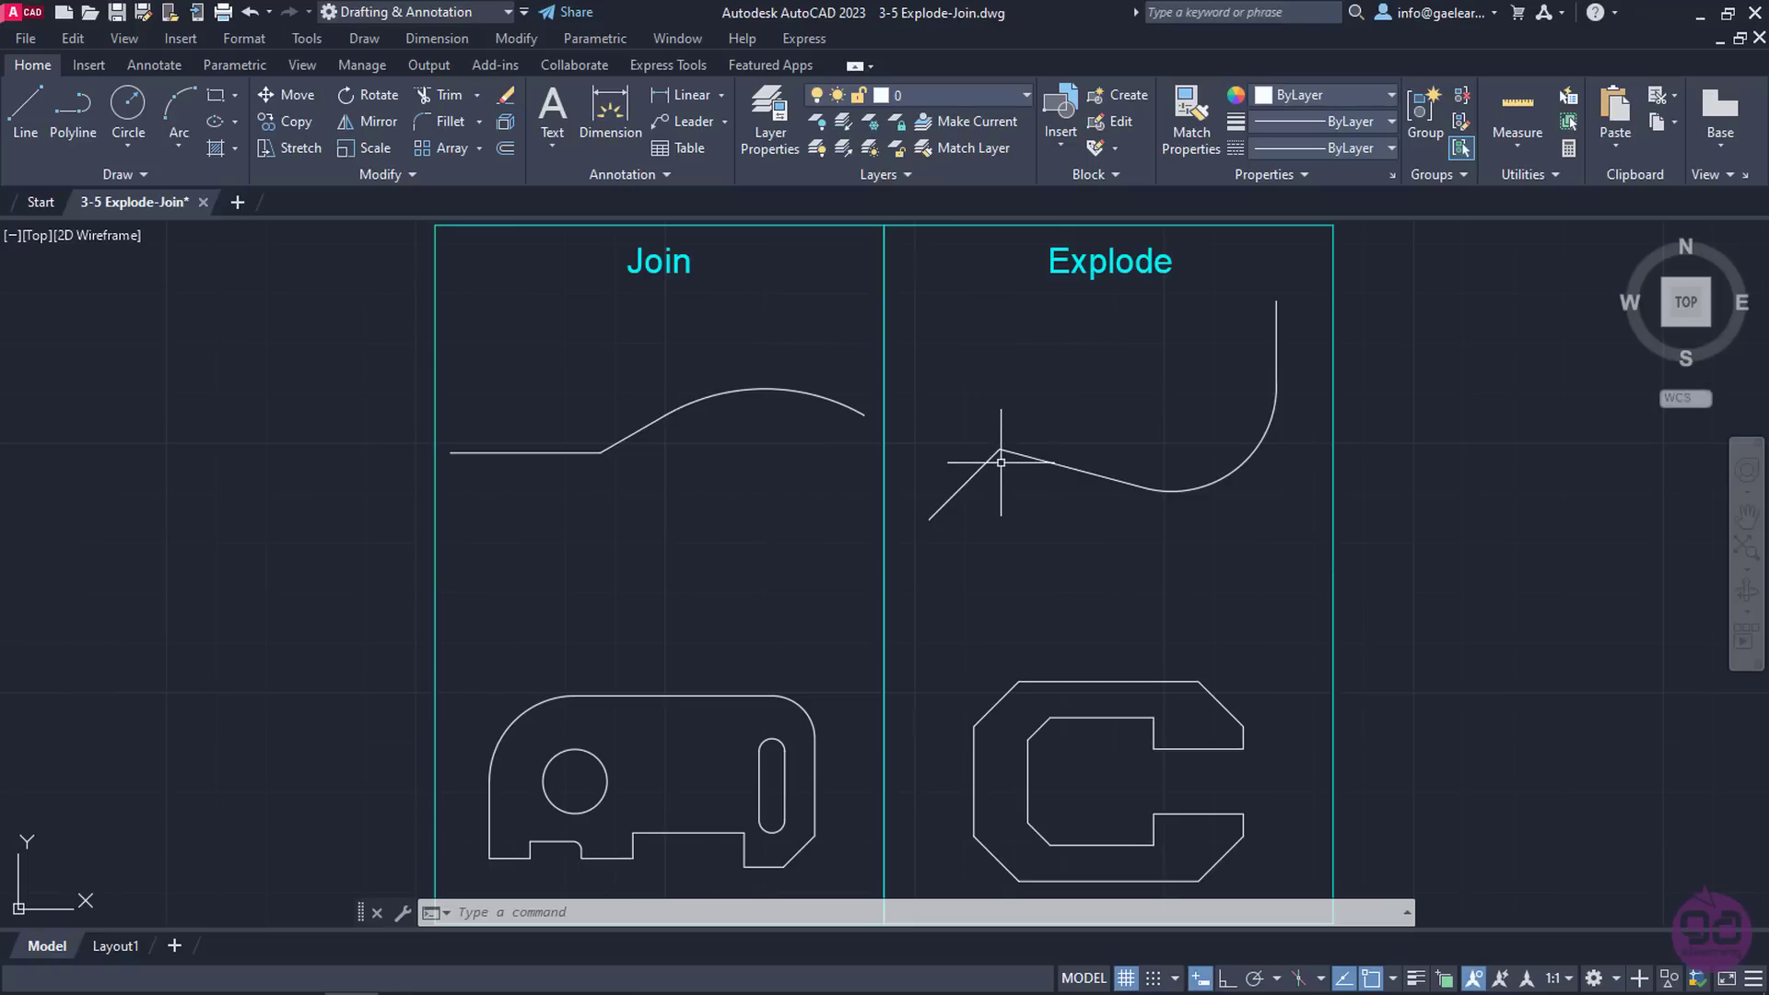
Step: Explode the Explode panel's upper polyline into individual line and arc segments
{"action": "left_click", "coordinate": [530, 36]}
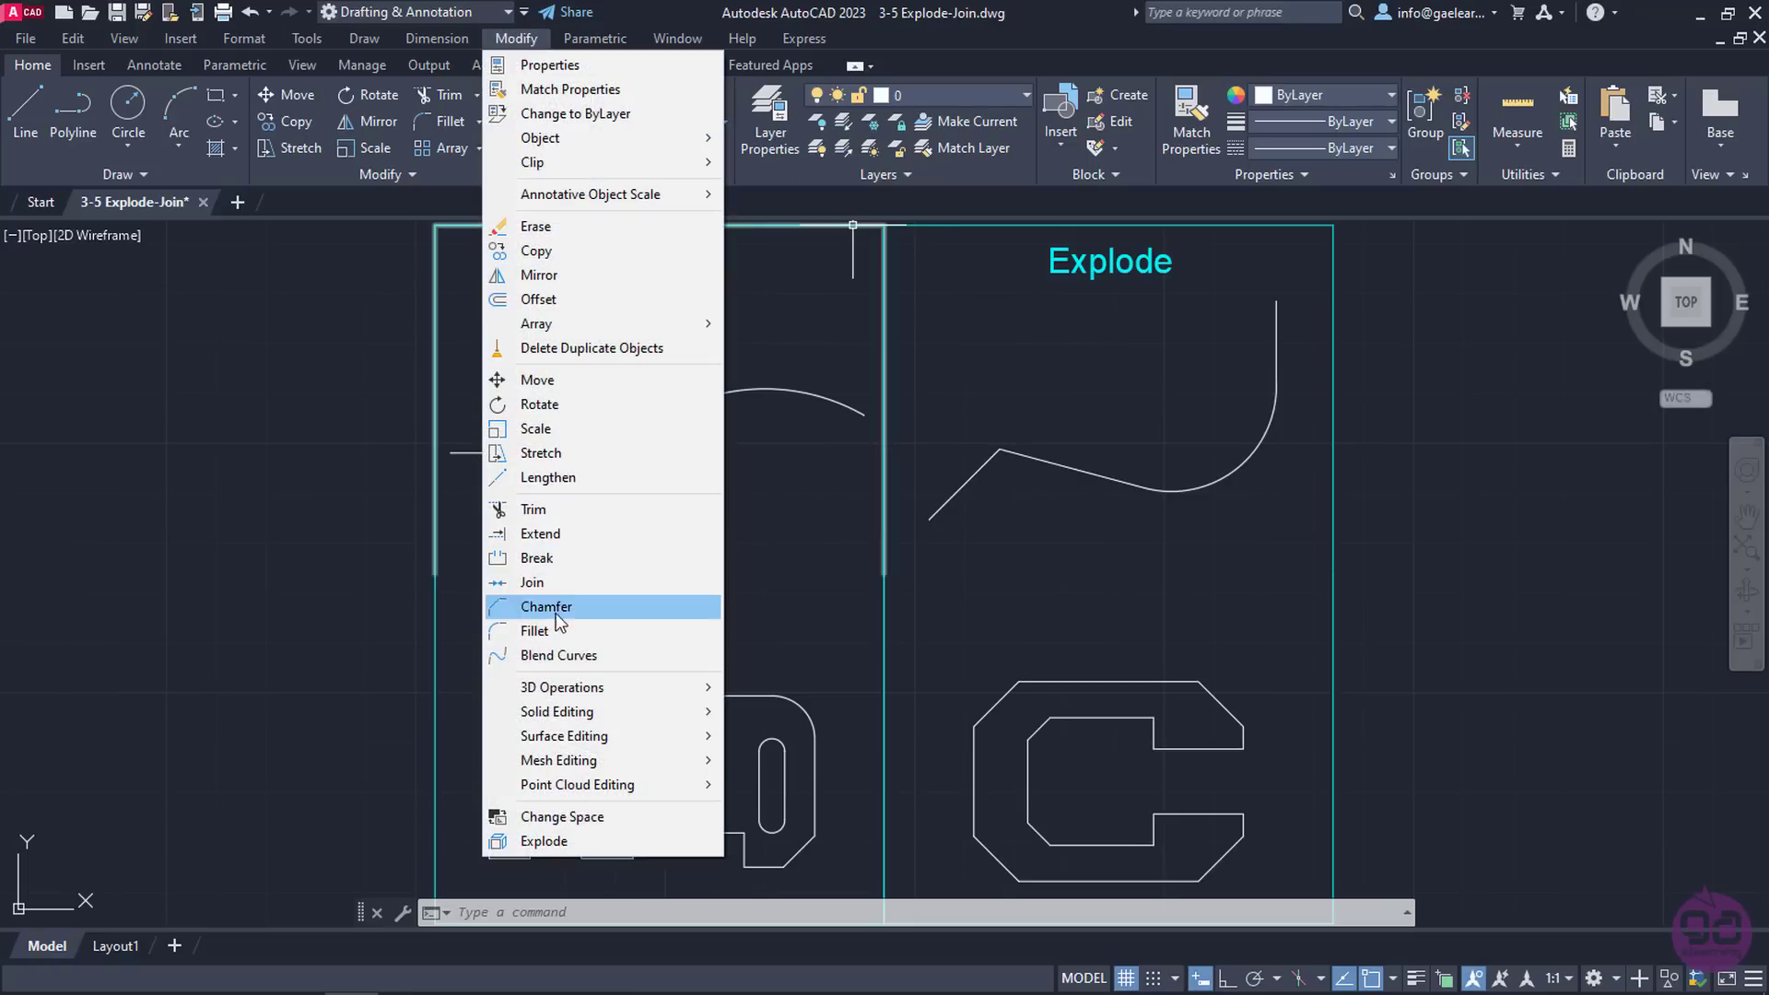
{"action": "left_click", "coordinate": [582, 839]}
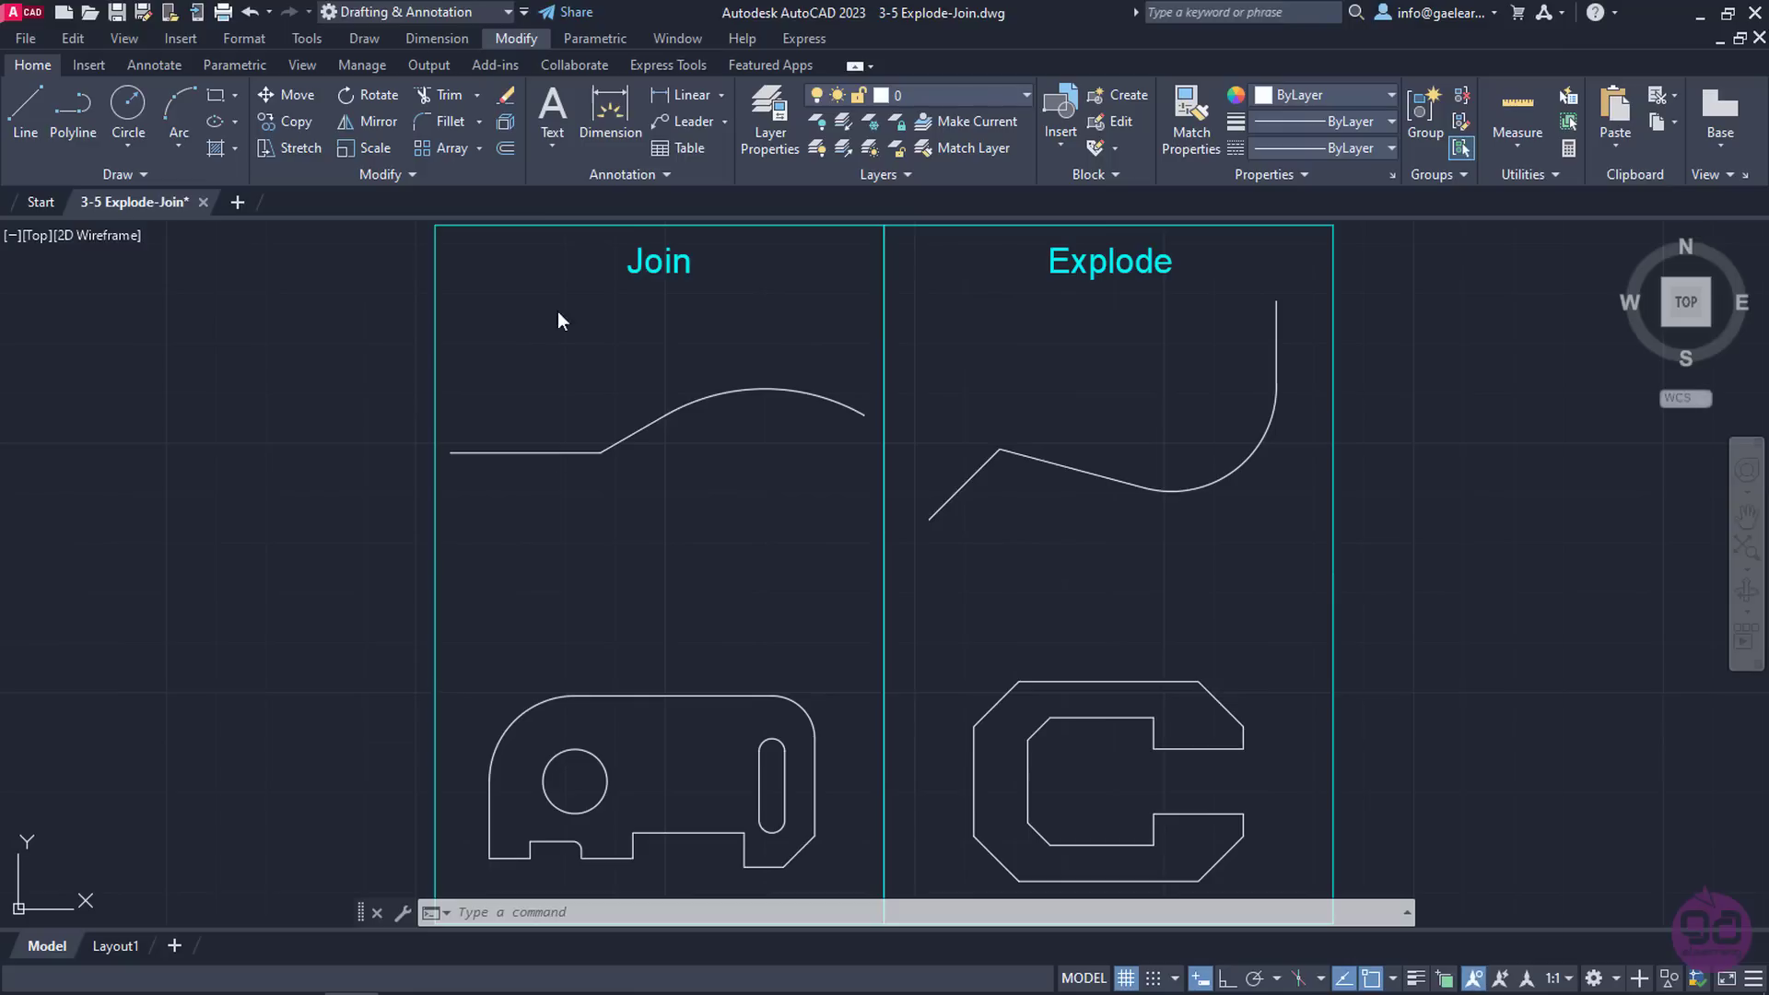
{"action": "left_click", "coordinate": [508, 122]}
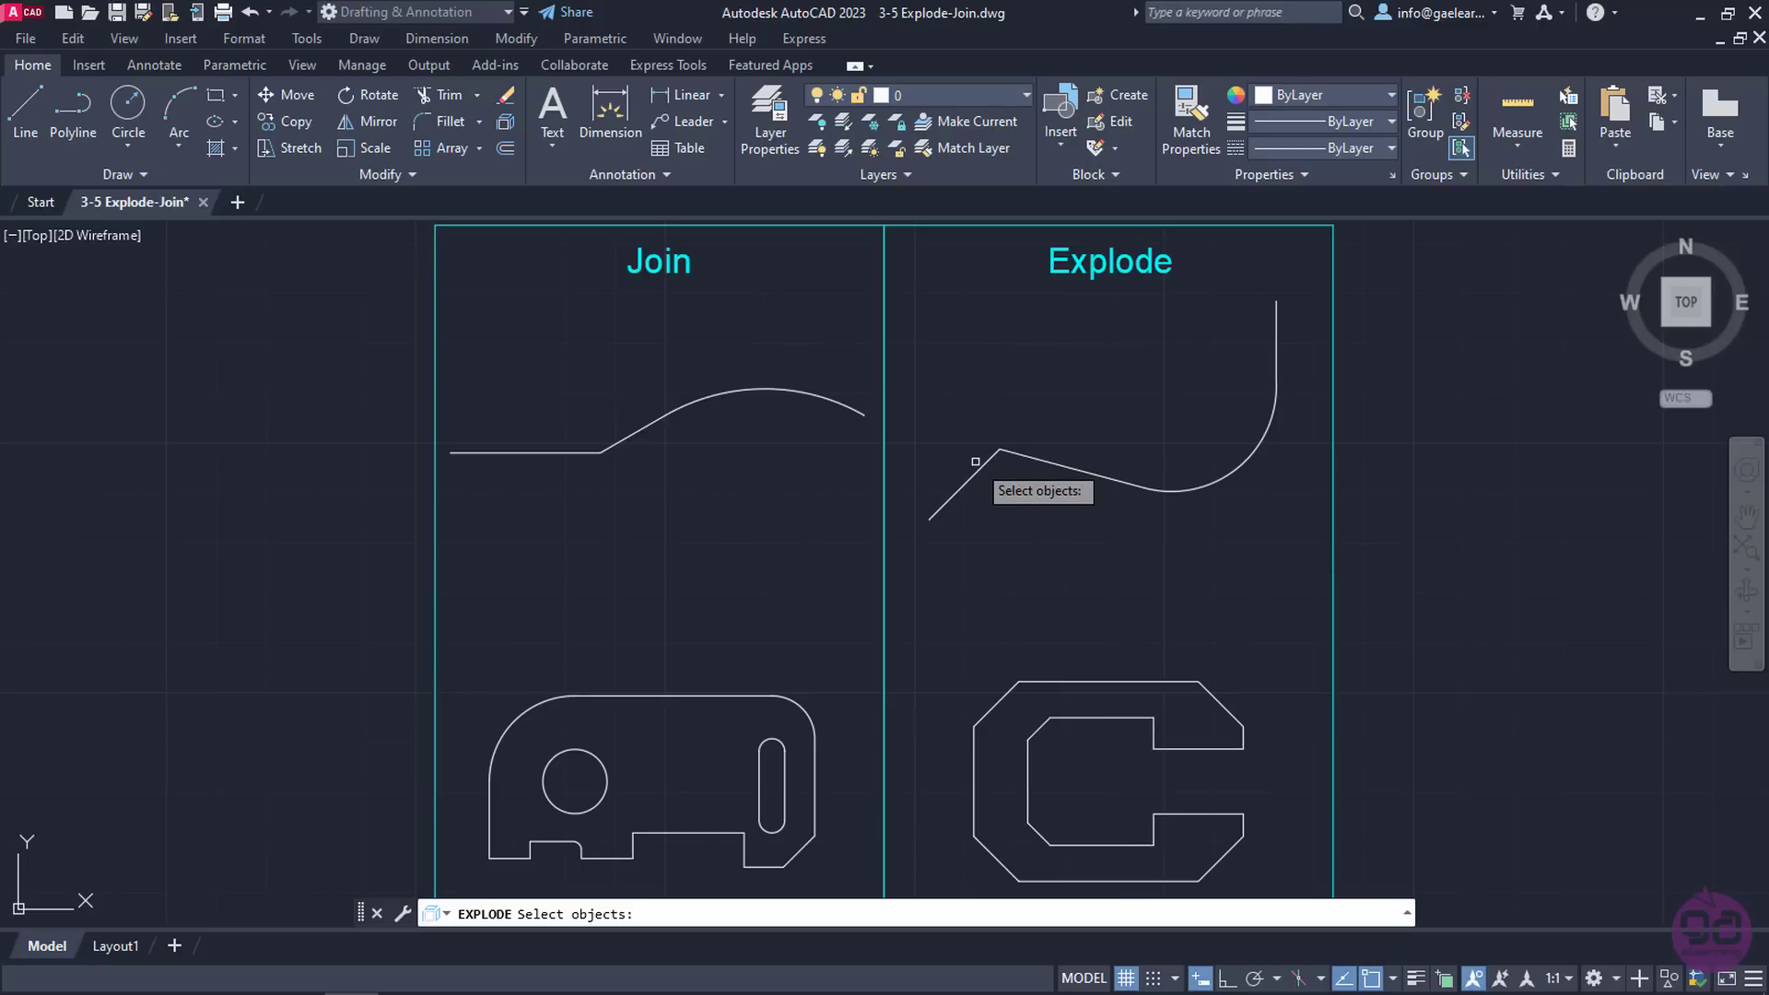
{"action": "left_click", "coordinate": [940, 510]}
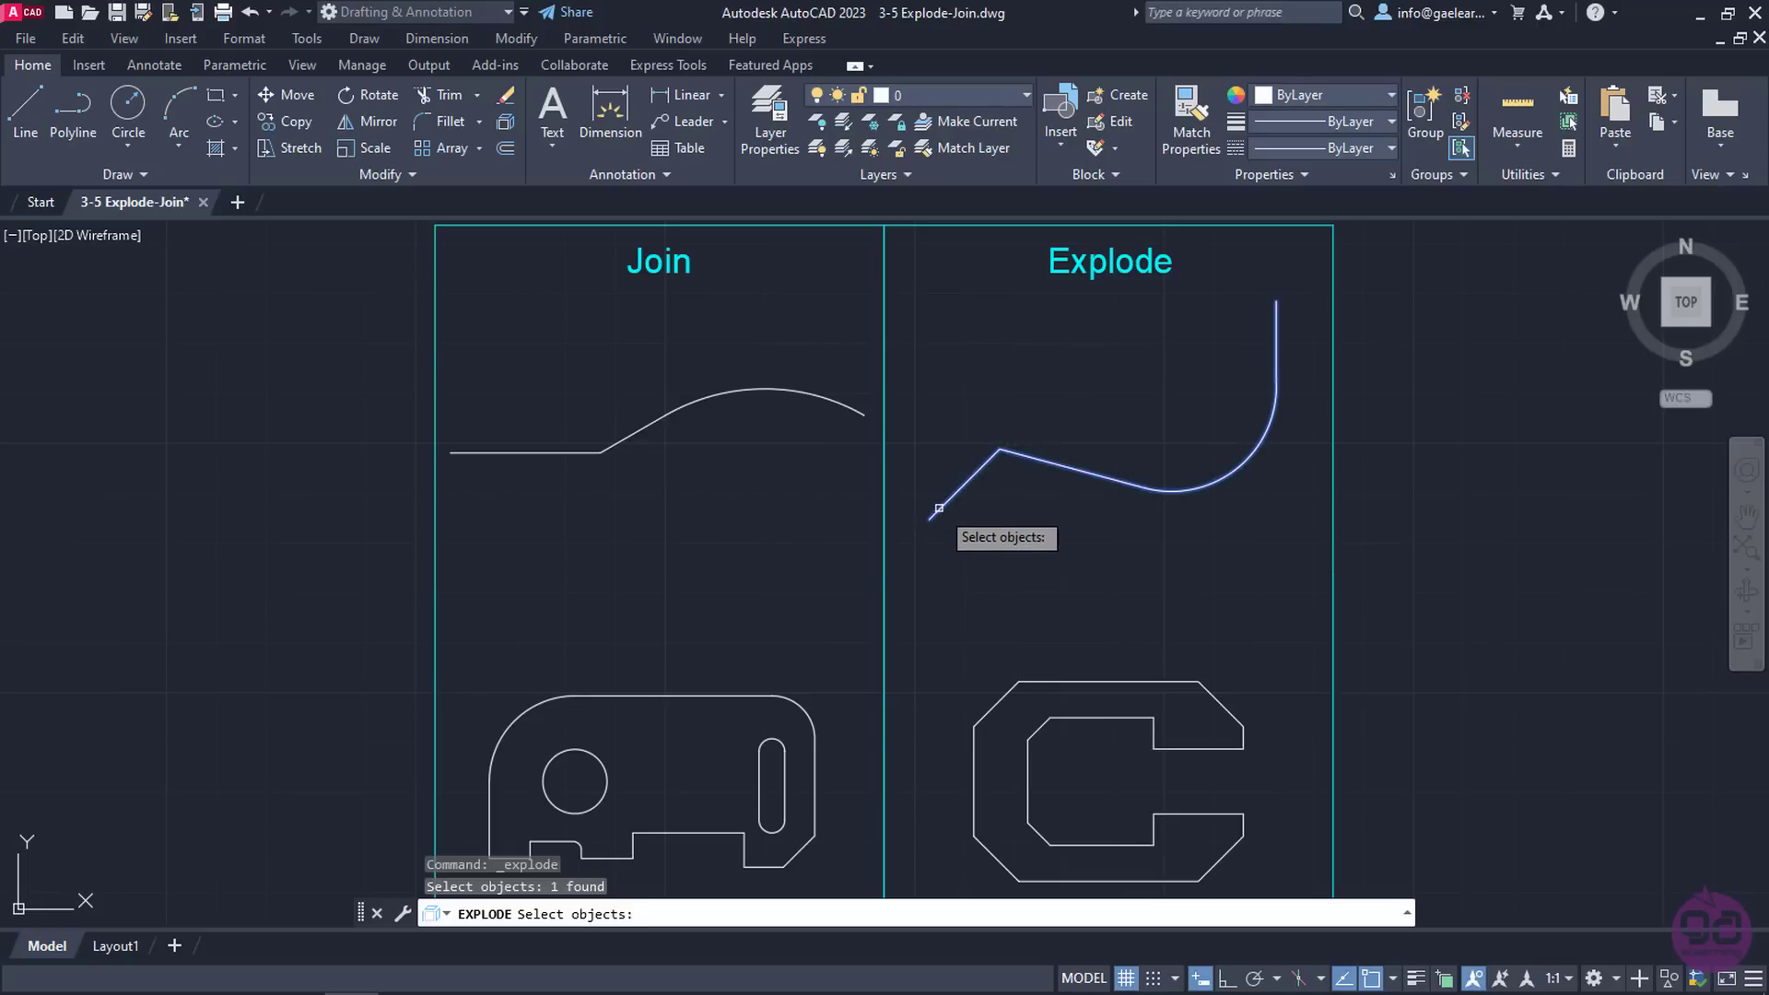
{"action": "key", "text": "Return"}
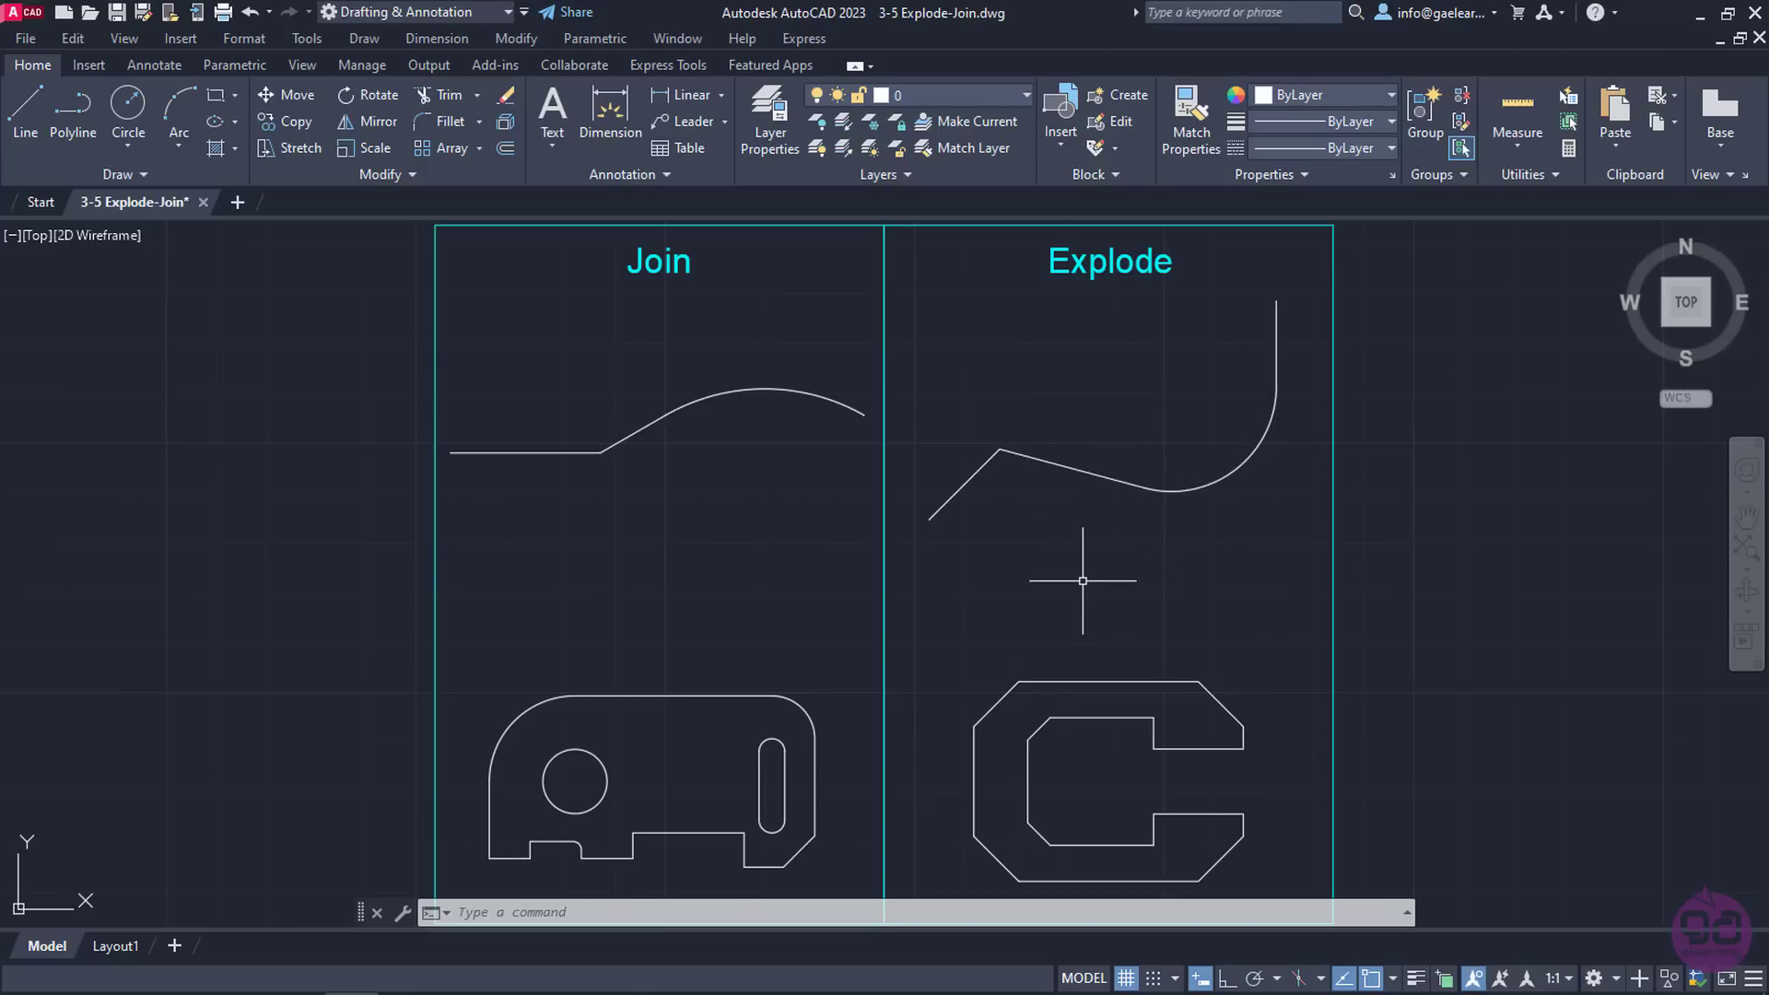
{"action": "type", "text": "x"}
Step: Explode the lower C-shaped polyline in the Explode panel using the X alias
{"action": "key", "text": "Return"}
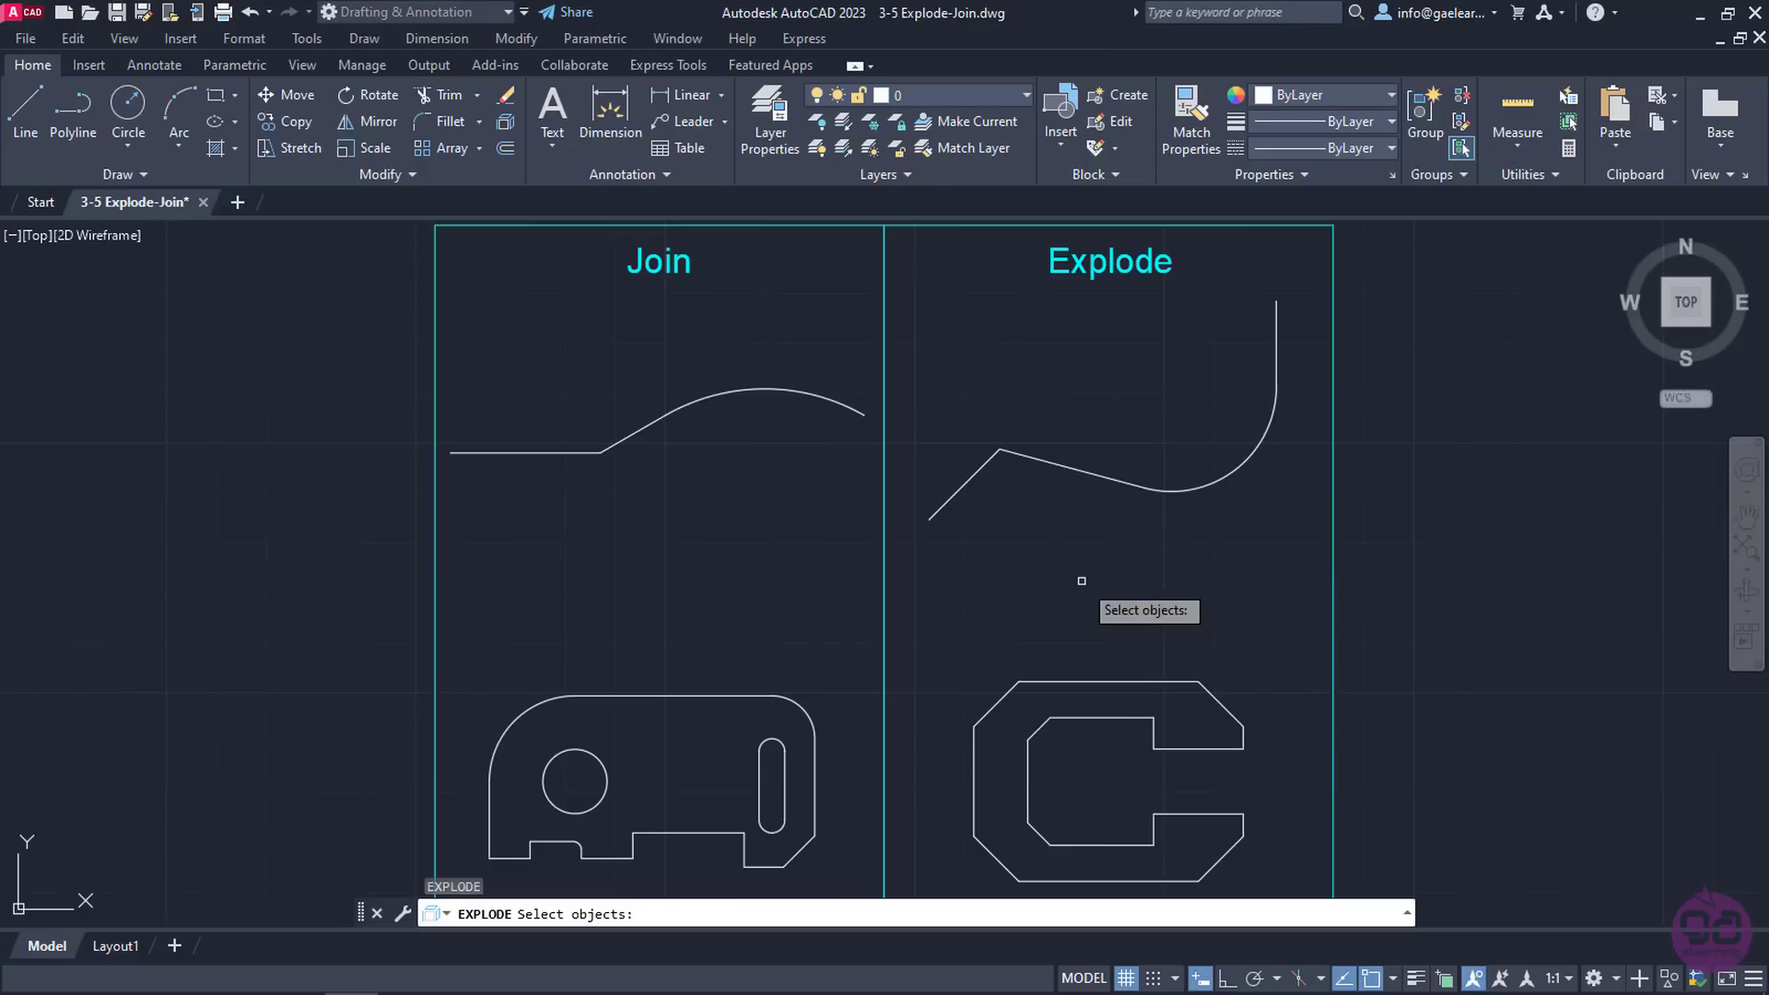
{"action": "left_click", "coordinate": [981, 709]}
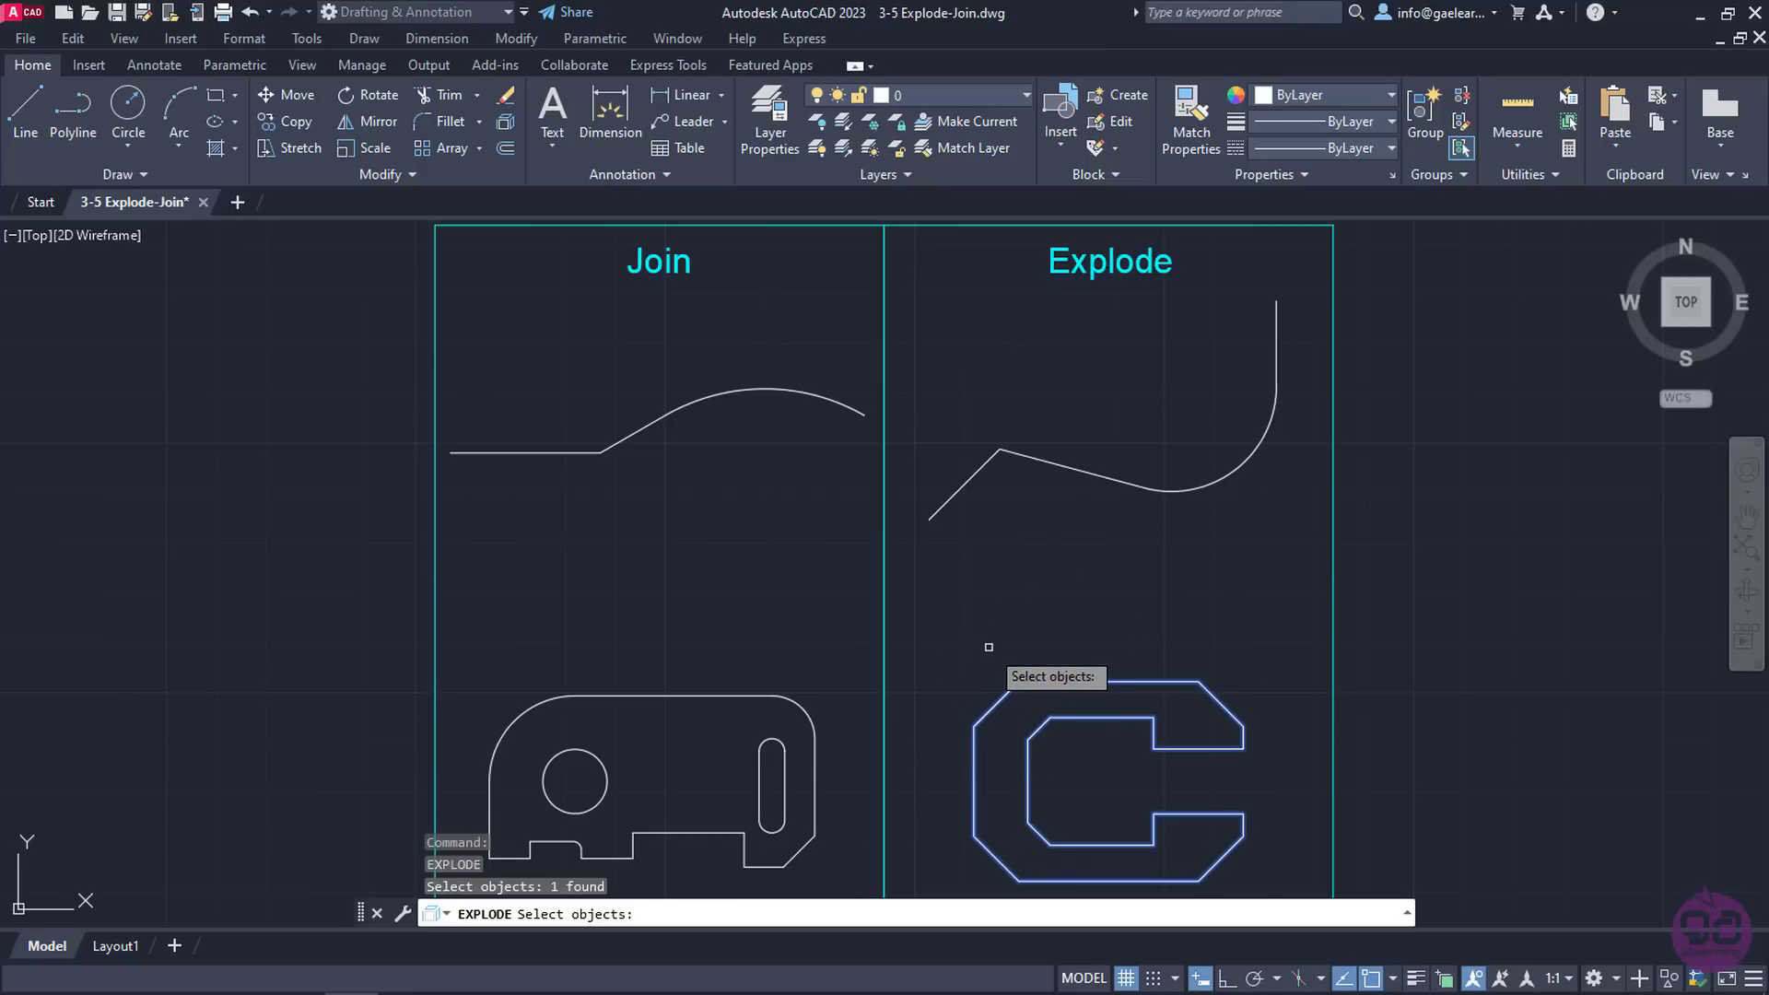
{"action": "key", "text": "Return"}
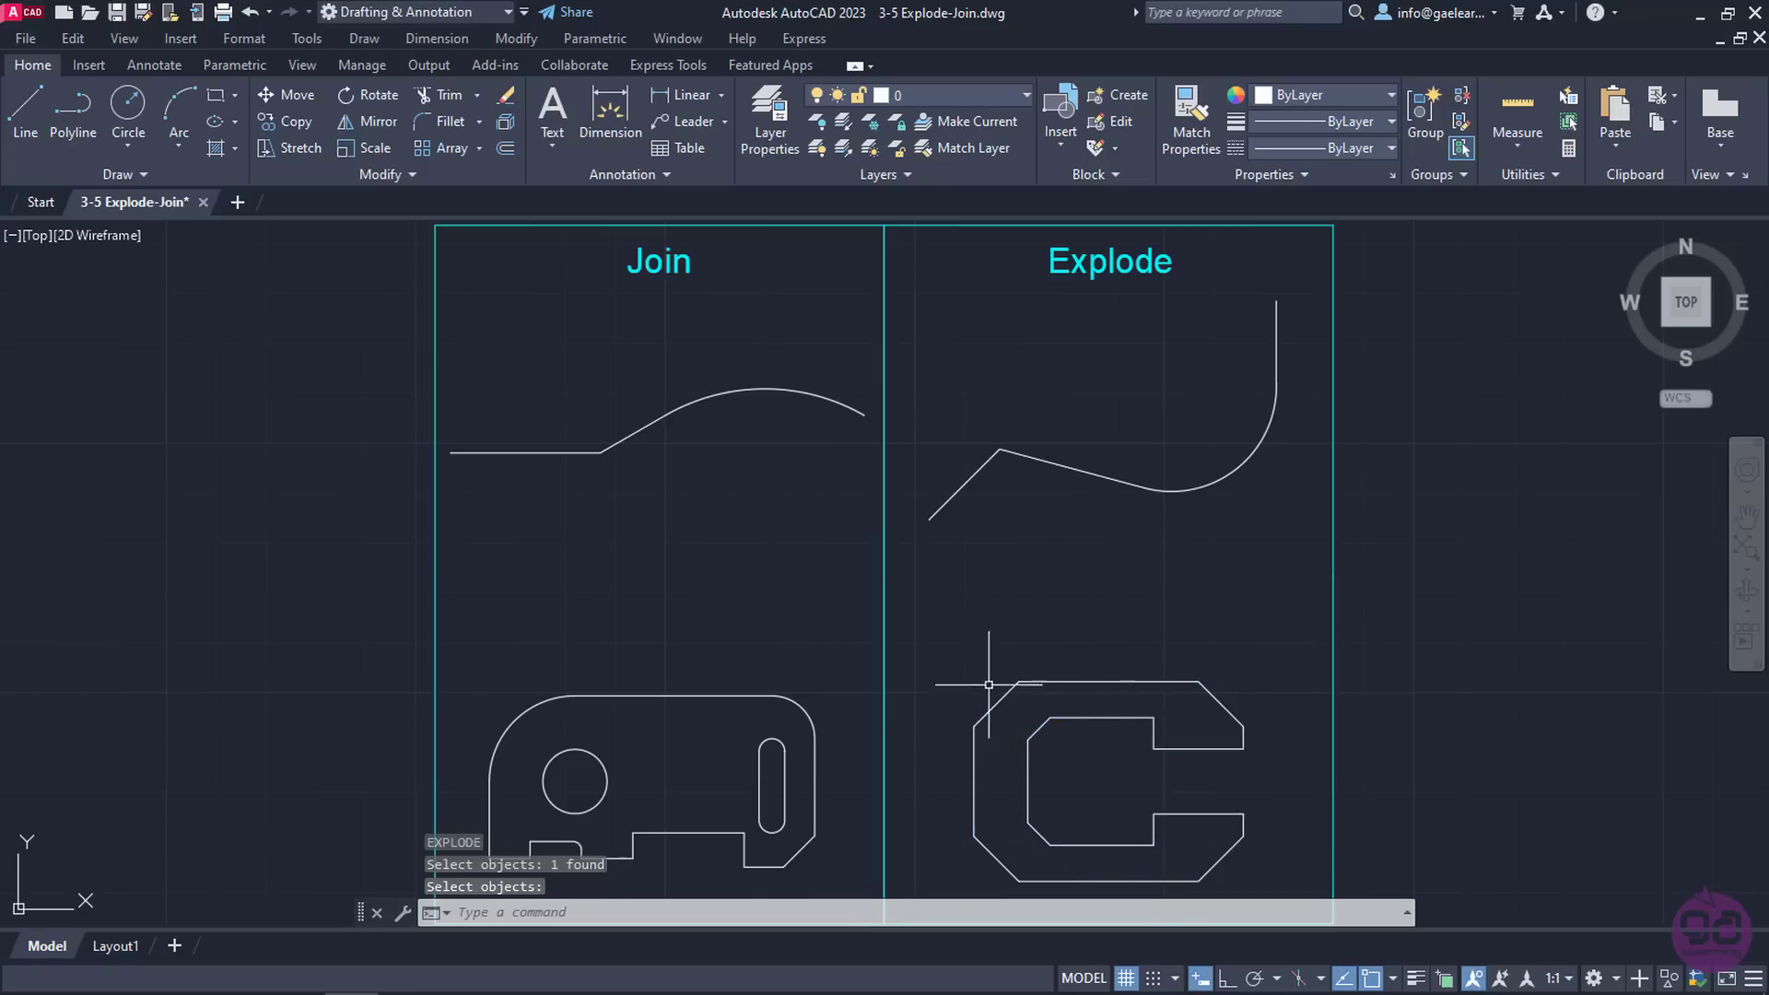